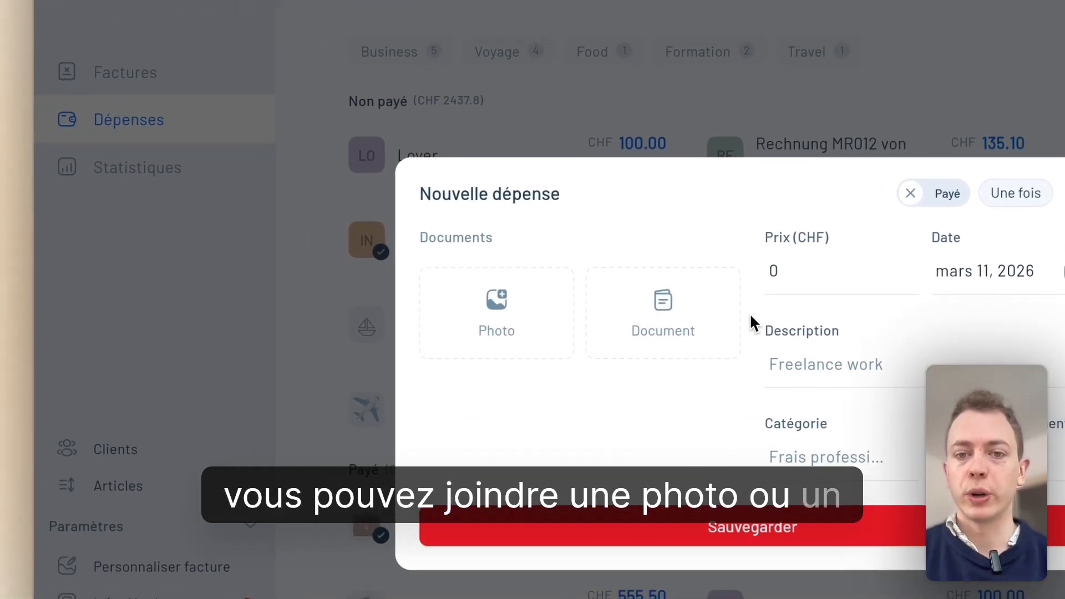
Attach a refund PDF from the Downloads folder to the new expense and save the expense
left_click(707, 315)
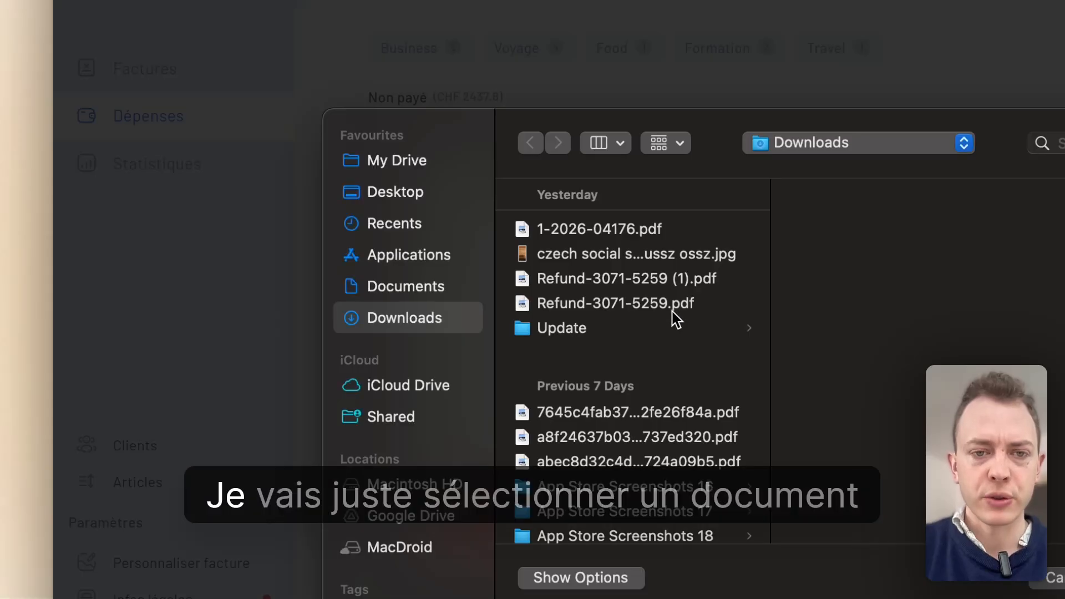
left_click(606, 283)
left_click(700, 377)
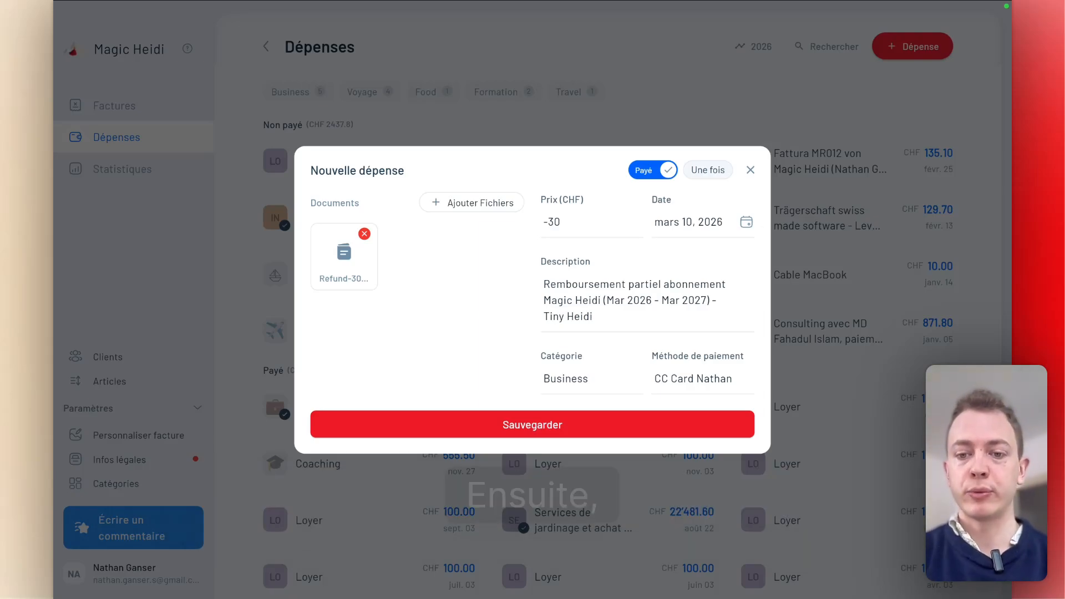
left_click(558, 424)
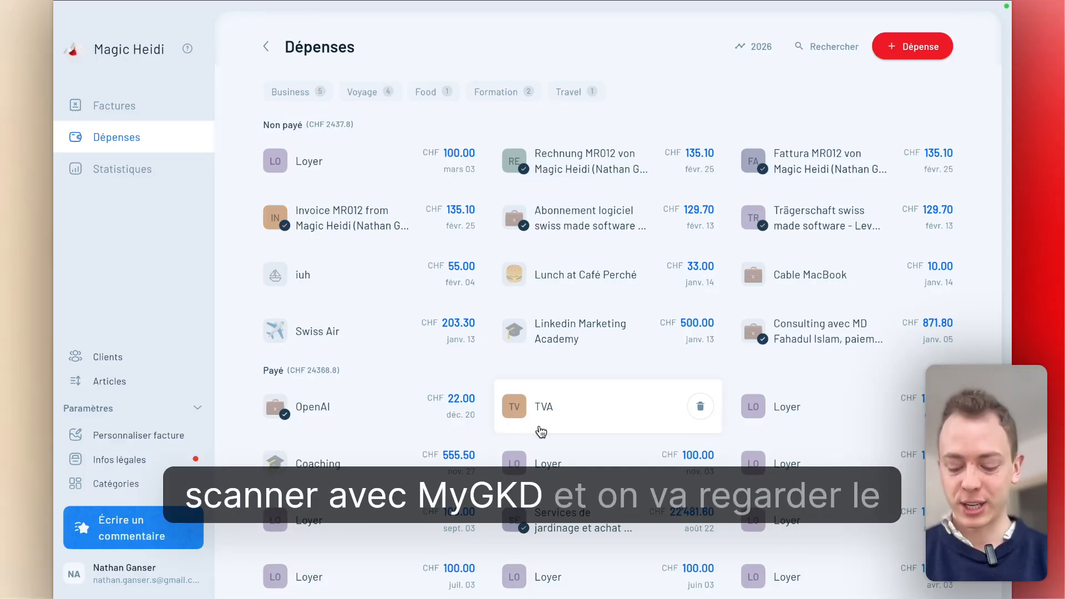
Reload Magic Heidi, skip the quick setup and open the expenses page
key("super+r")
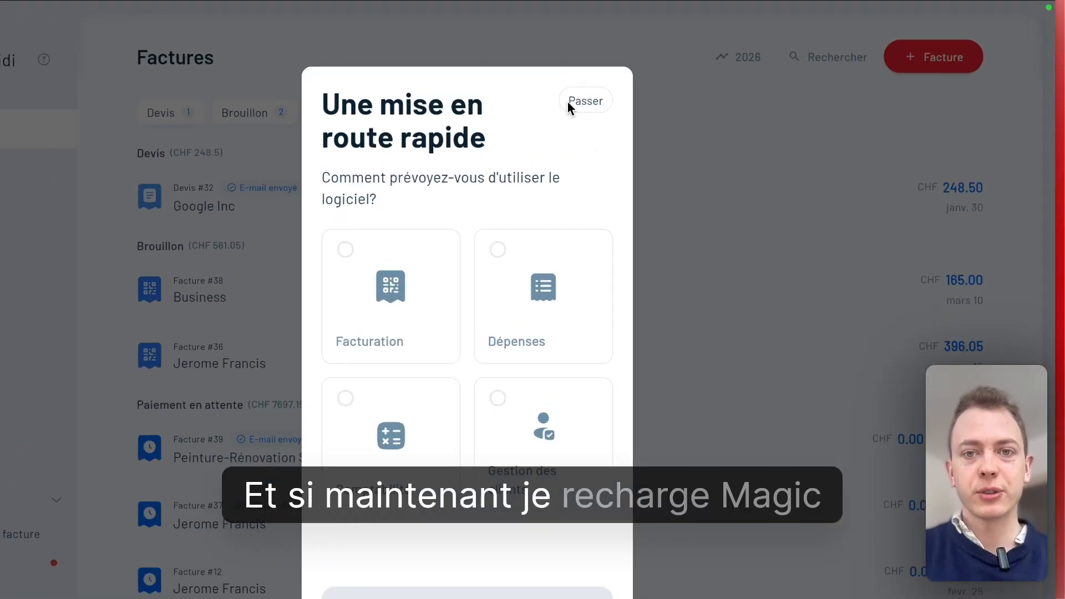
left_click(629, 82)
left_click(90, 217)
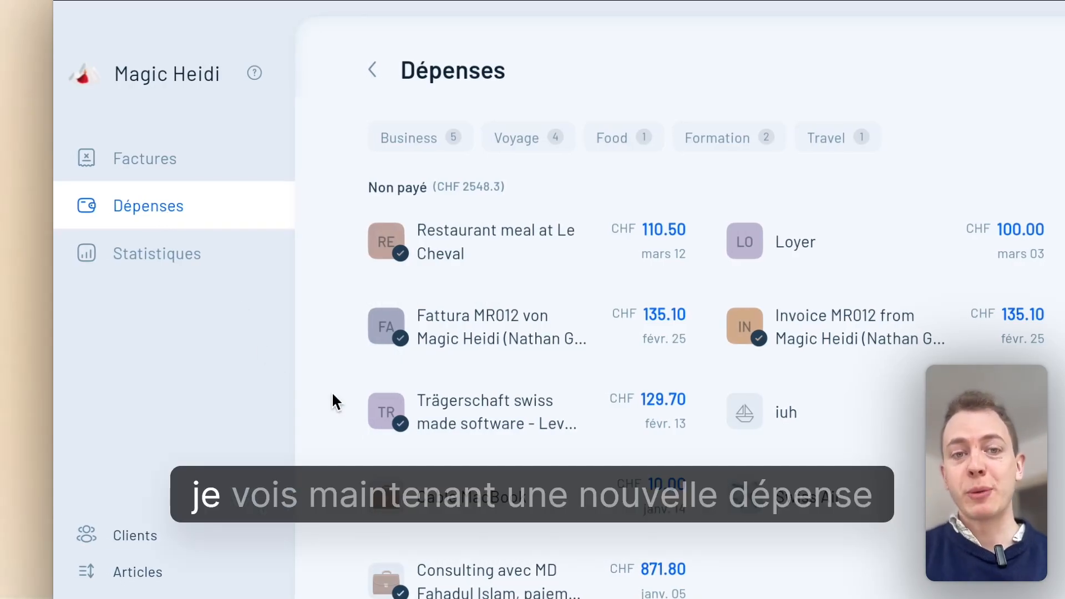
Open the "Restaurant meal at Le Cheval" expense and view its attached handwritten receipt at full size
left_click(493, 244)
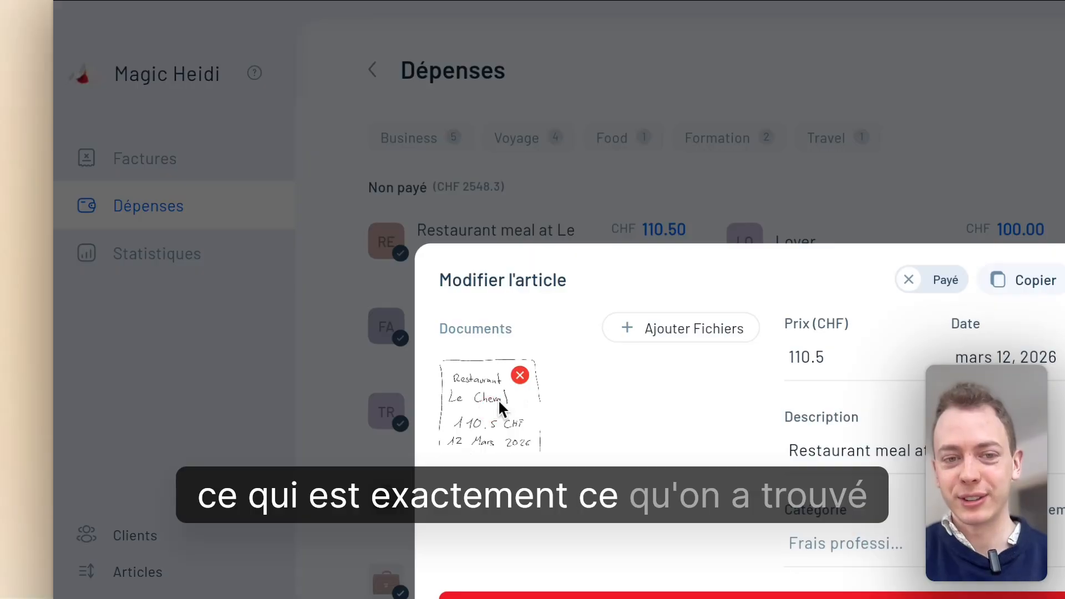
left_click(498, 408)
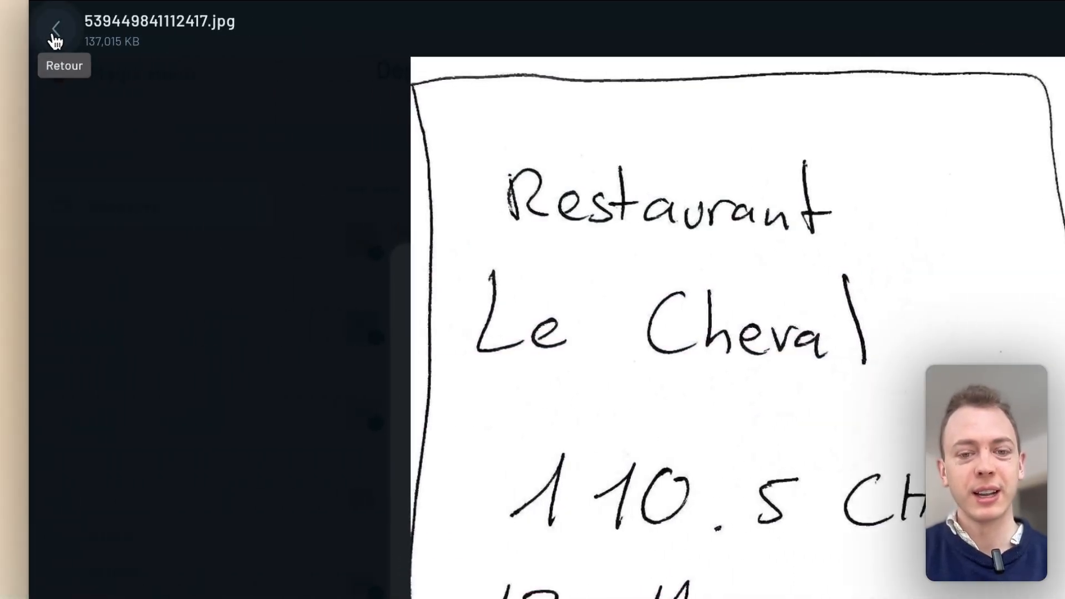
left_click(80, 29)
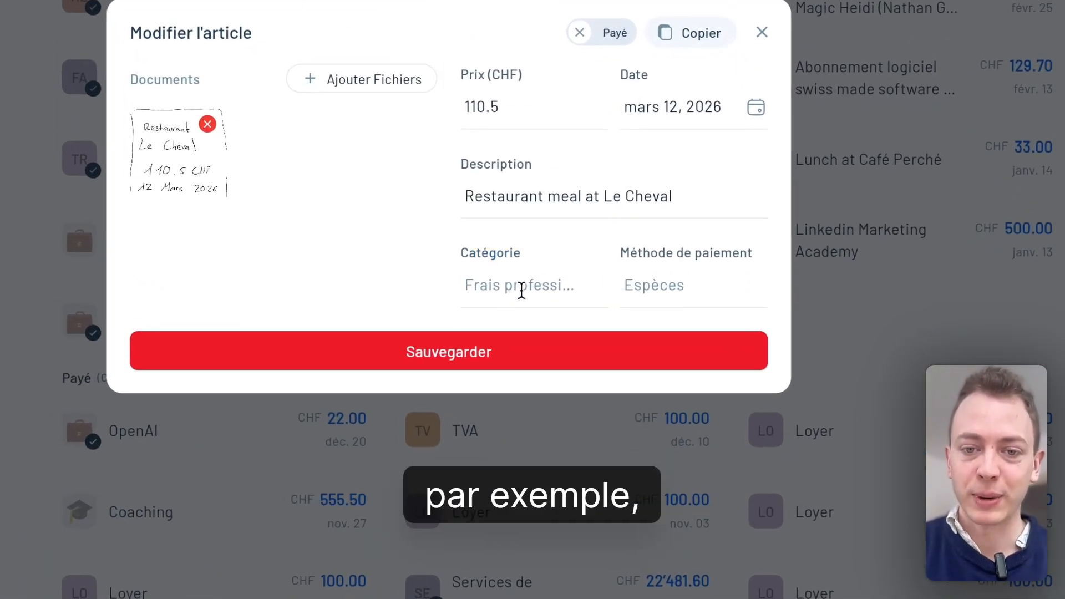
Set the restaurant expense's category to "222 - Restaurants" and save the expense
left_click(582, 363)
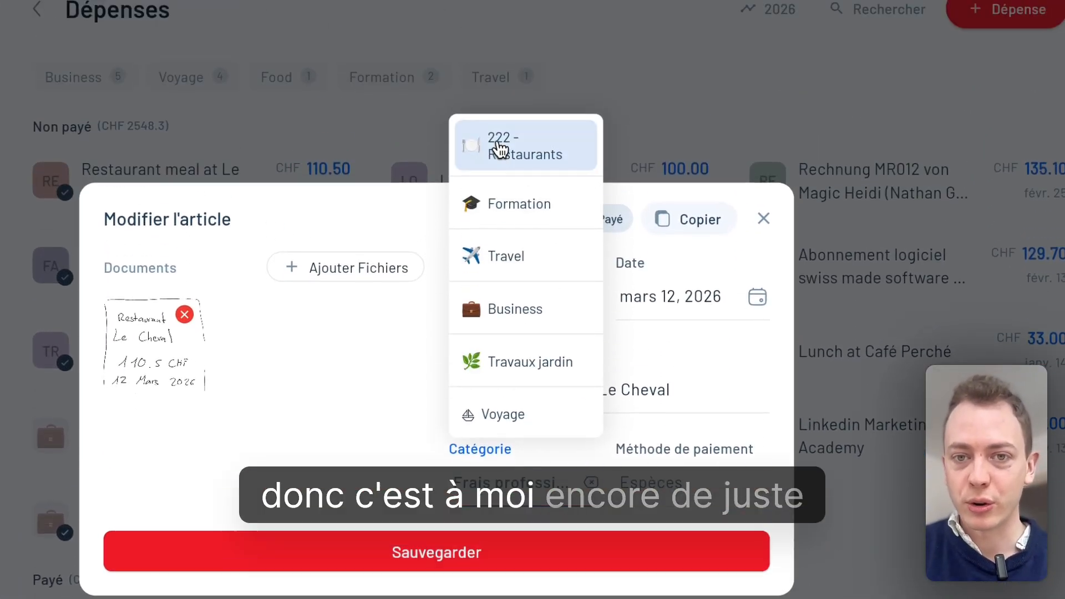
left_click(502, 205)
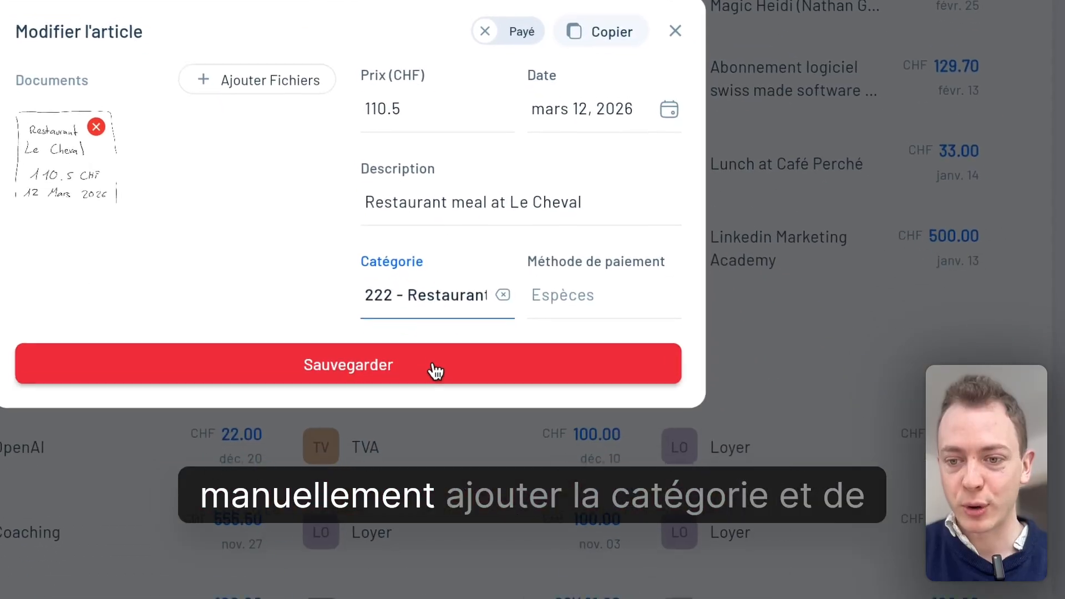
left_click(425, 349)
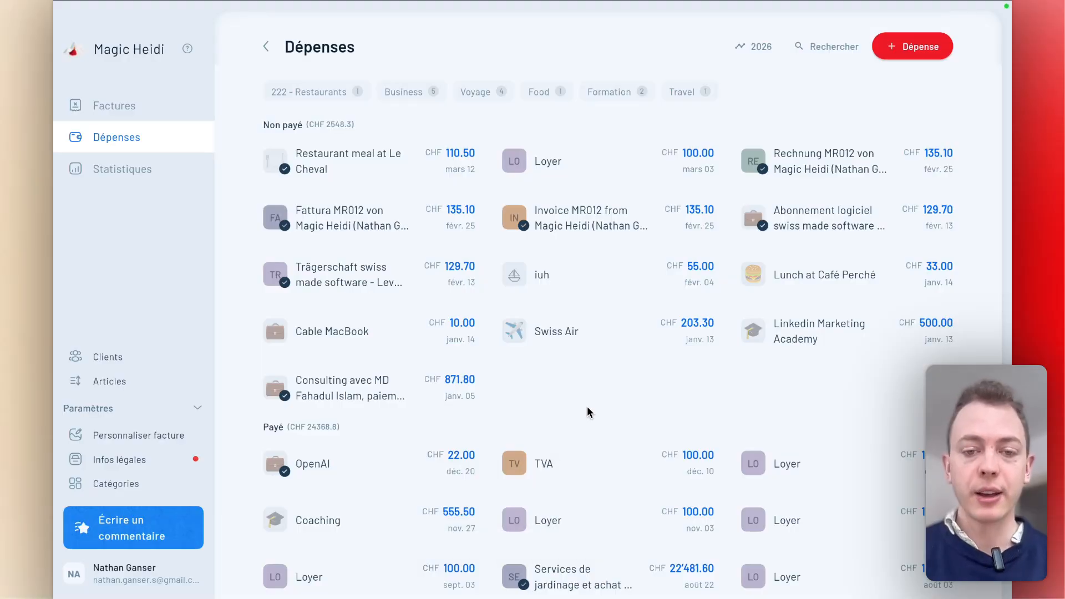
Import the "Taxe 2027" PDF from Downloads by dropping it onto the expenses page for AI analysis
mouse_move(702, 589)
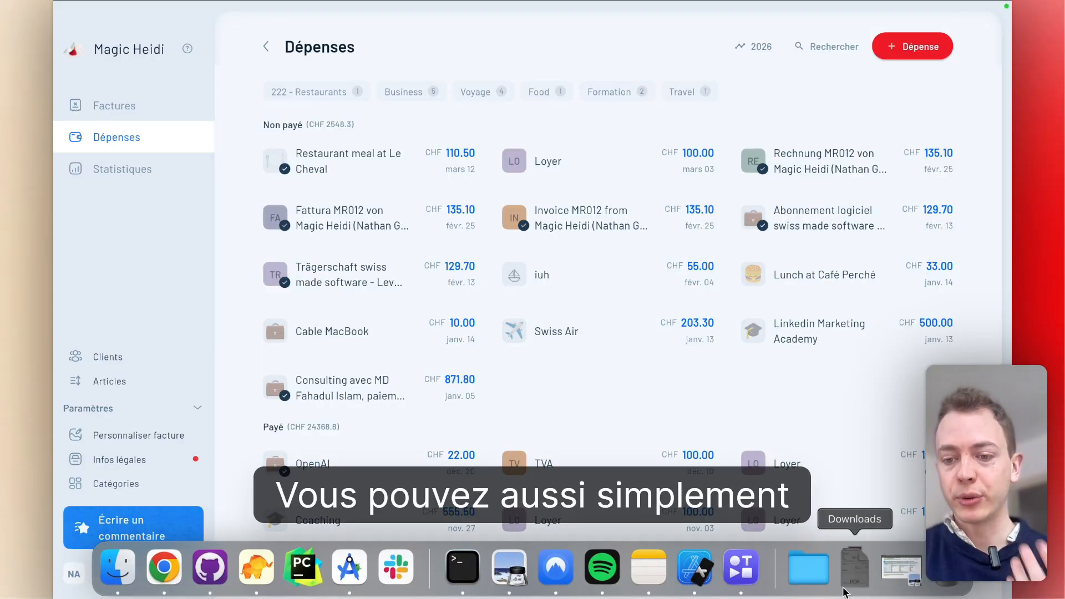
left_click(855, 567)
left_click_drag(686, 490, 435, 268)
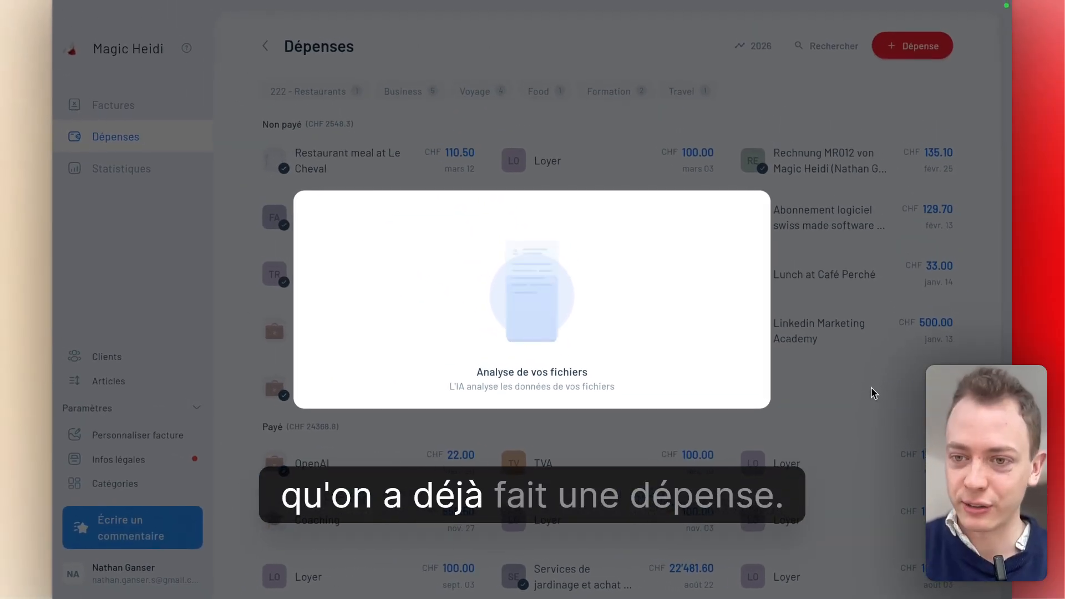
Switch to the Gmail inbox and open the email "Vous avez reçu une facture" to find its attached invoice
mouse_move(666, 2)
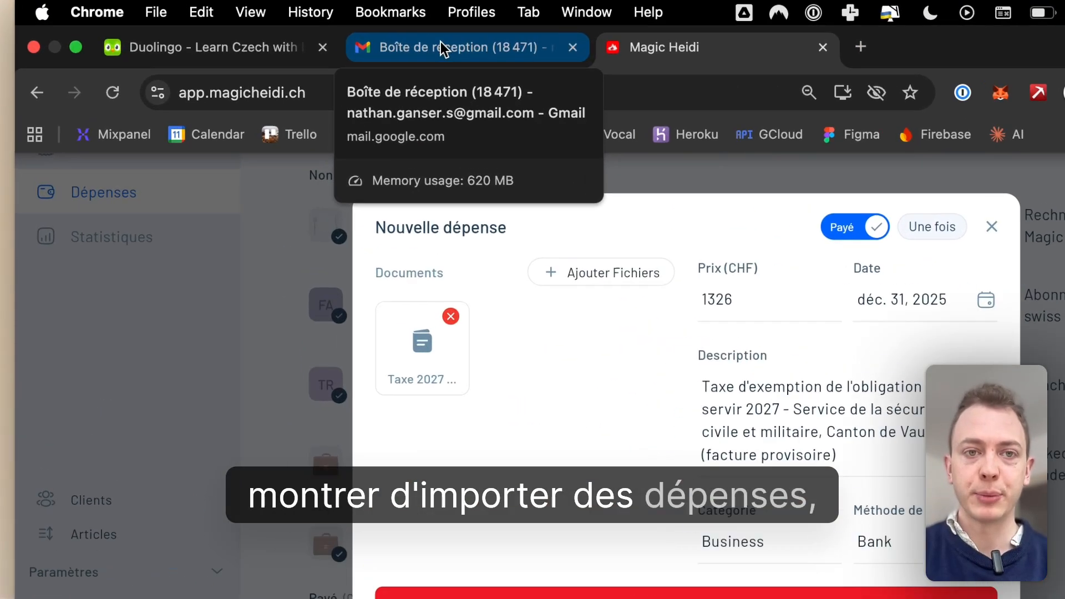
left_click(441, 48)
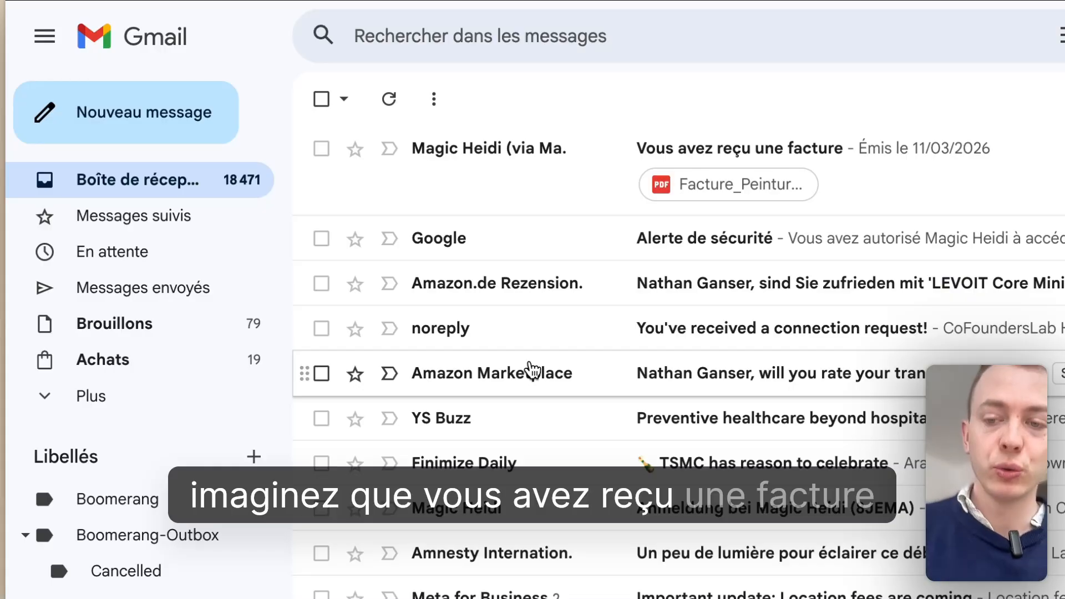
left_click(524, 172)
scroll(630, 444, "down", 6)
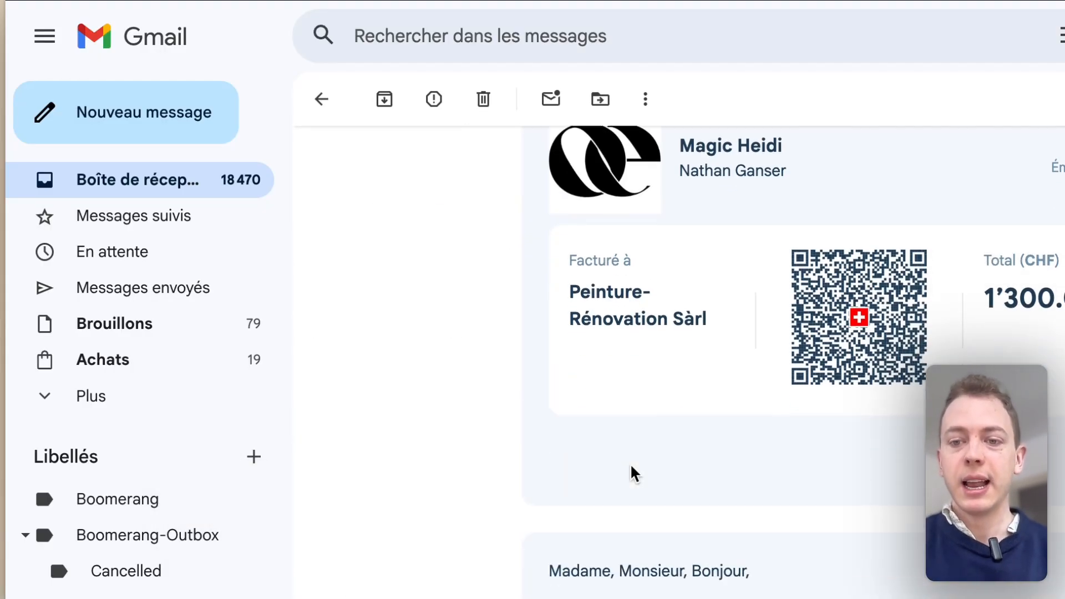
scroll(635, 474, "down", 6)
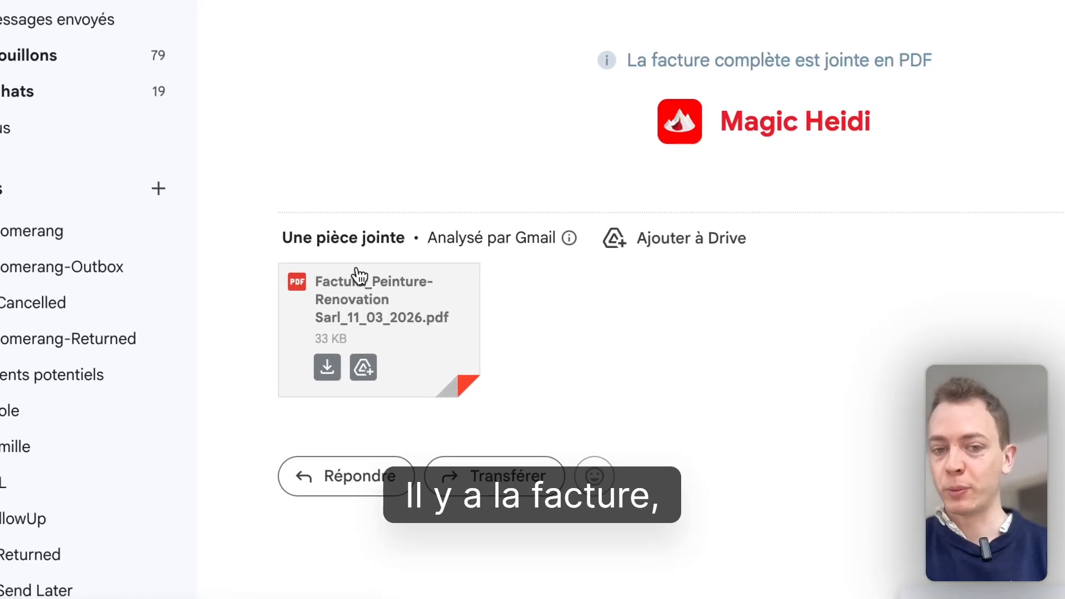
Forward the invoice email with its PDF to Magic Heidi's scan import address and send it
left_click(495, 476)
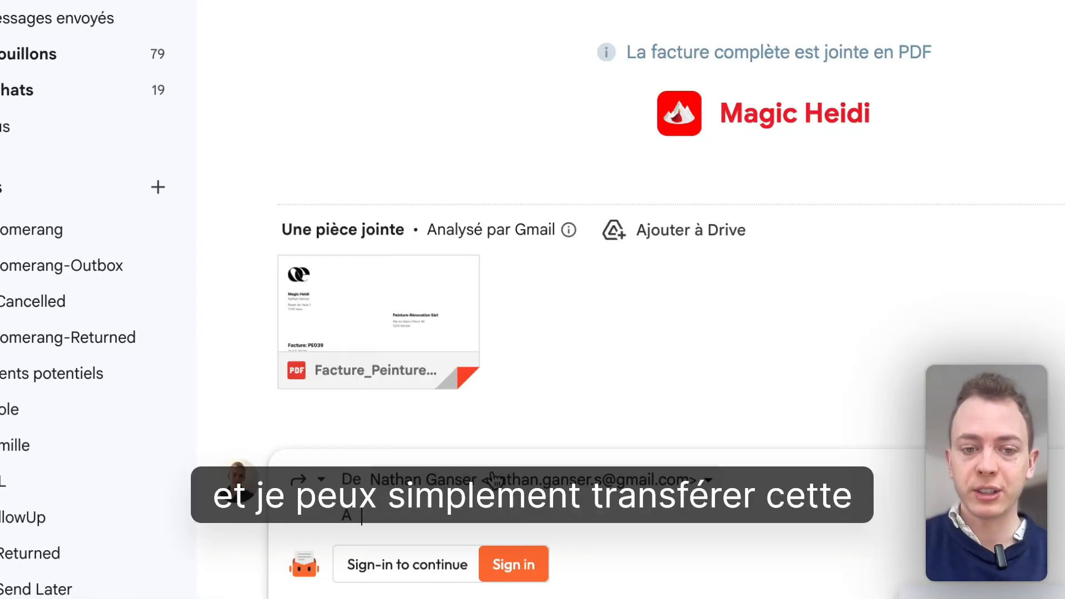
type("impo")
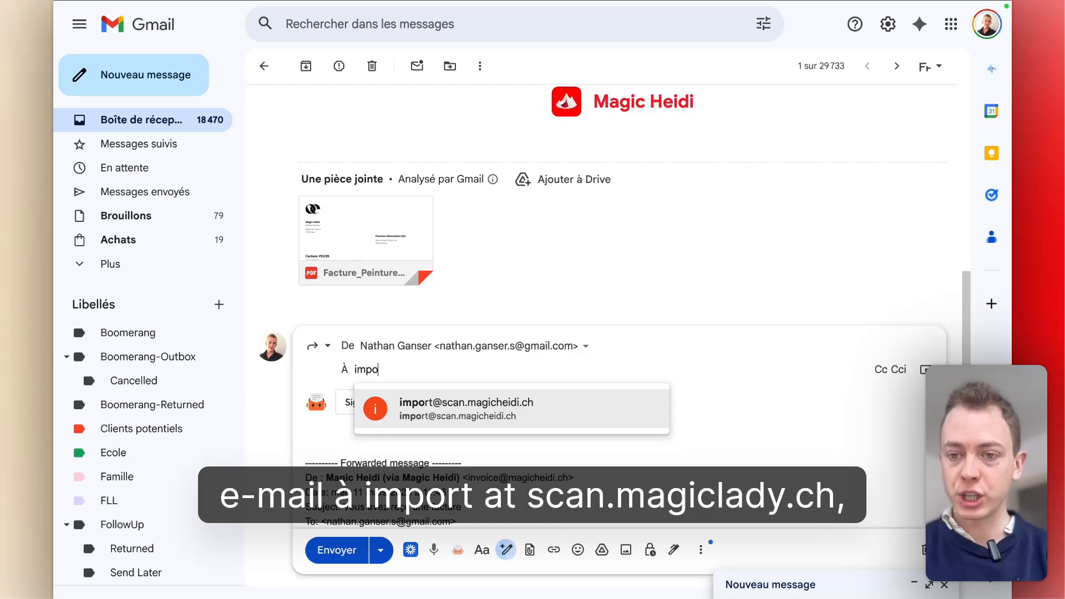
key("Return")
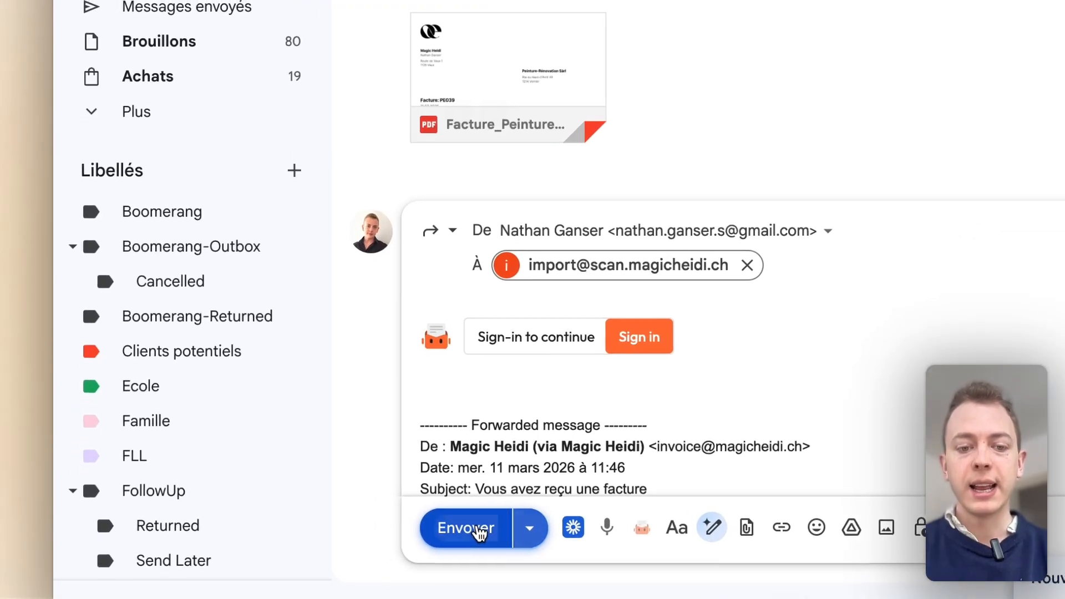
left_click(480, 533)
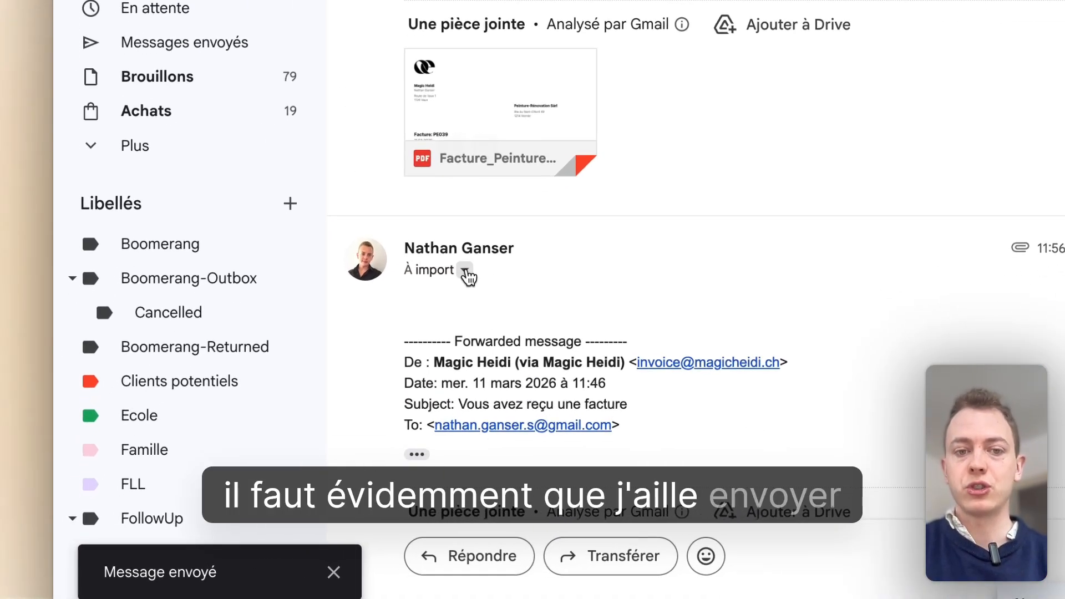
Check the sender's address in the forwarded message's details, and open the reply to it from the refreshed inbox
left_click(465, 272)
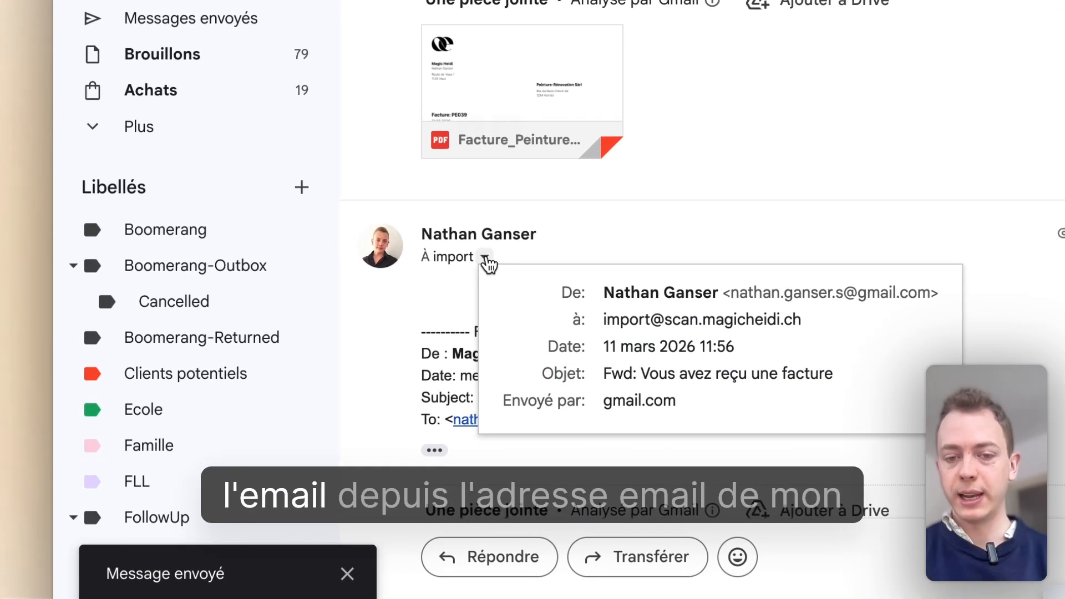
left_click_drag(863, 295, 931, 298)
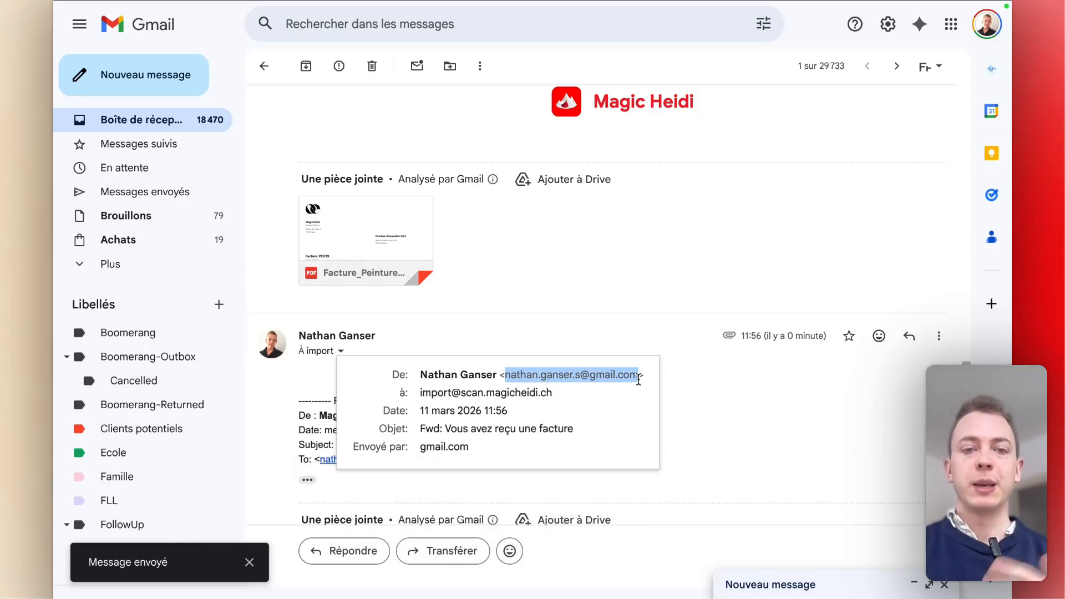
left_click(264, 66)
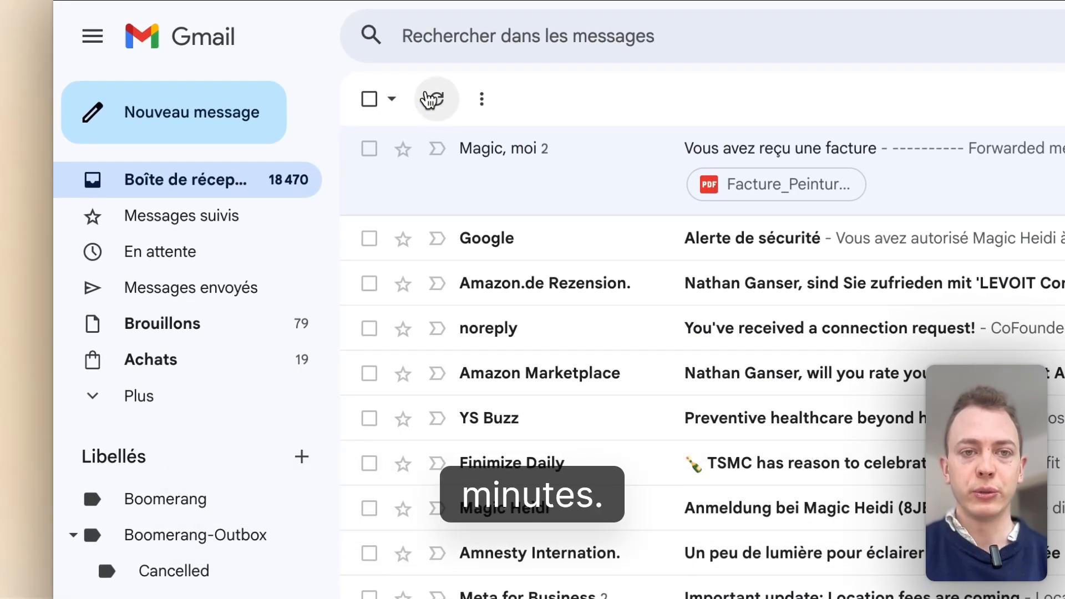
left_click(430, 99)
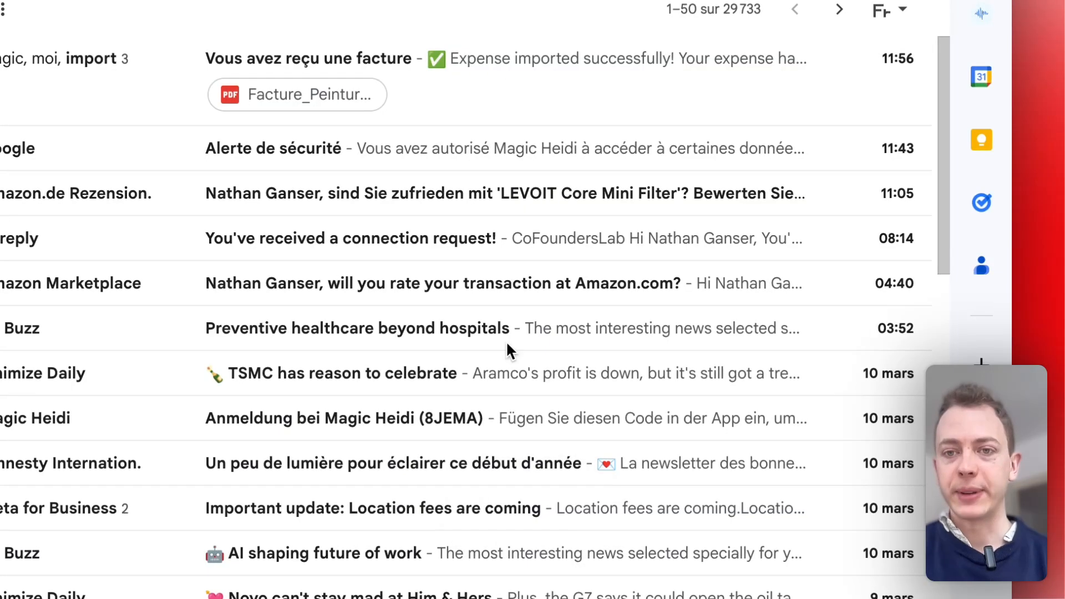
left_click(507, 94)
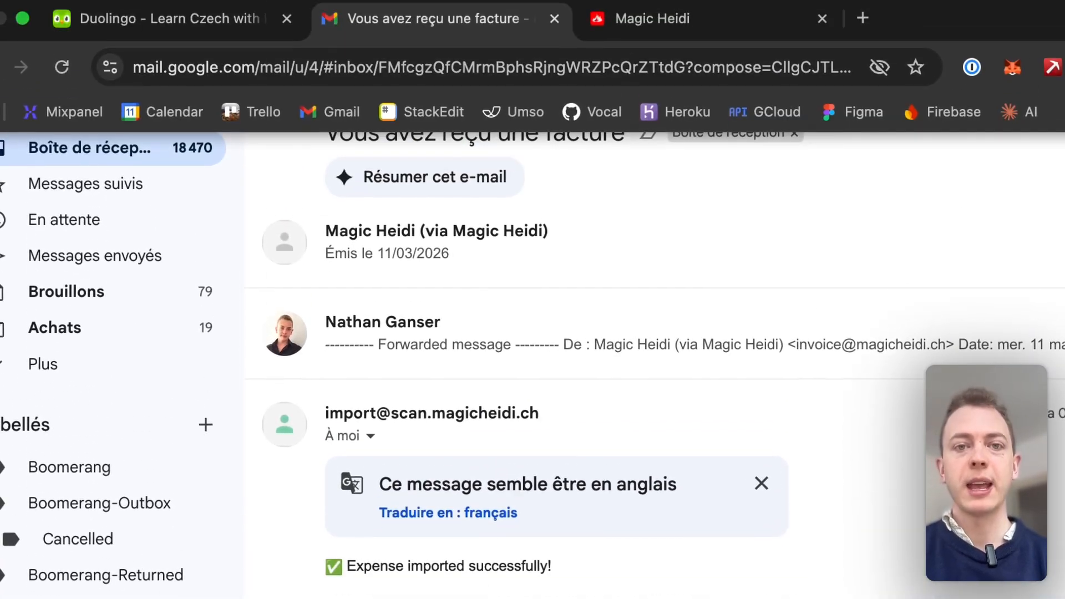
Switch to Magic Heidi, reload the expenses page and open the imported website creation and web development expense
left_click(610, 46)
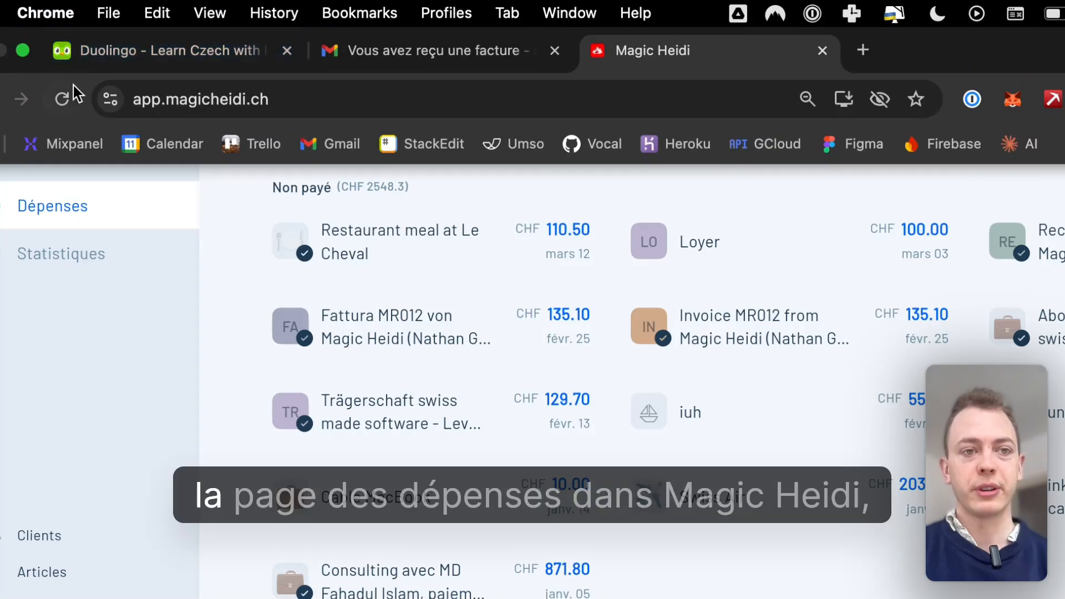
left_click(64, 98)
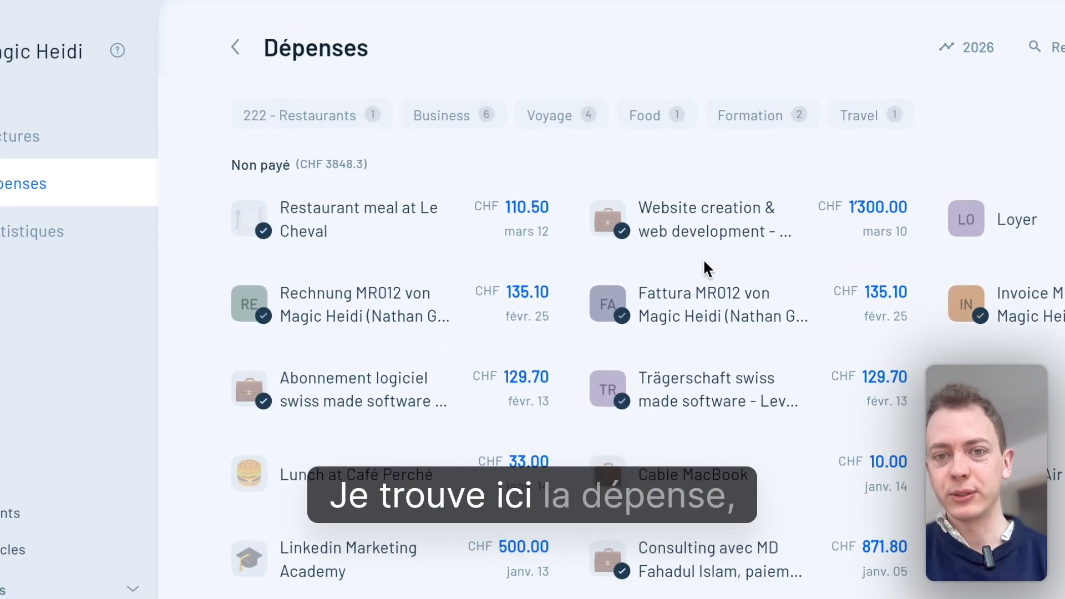
left_click(699, 231)
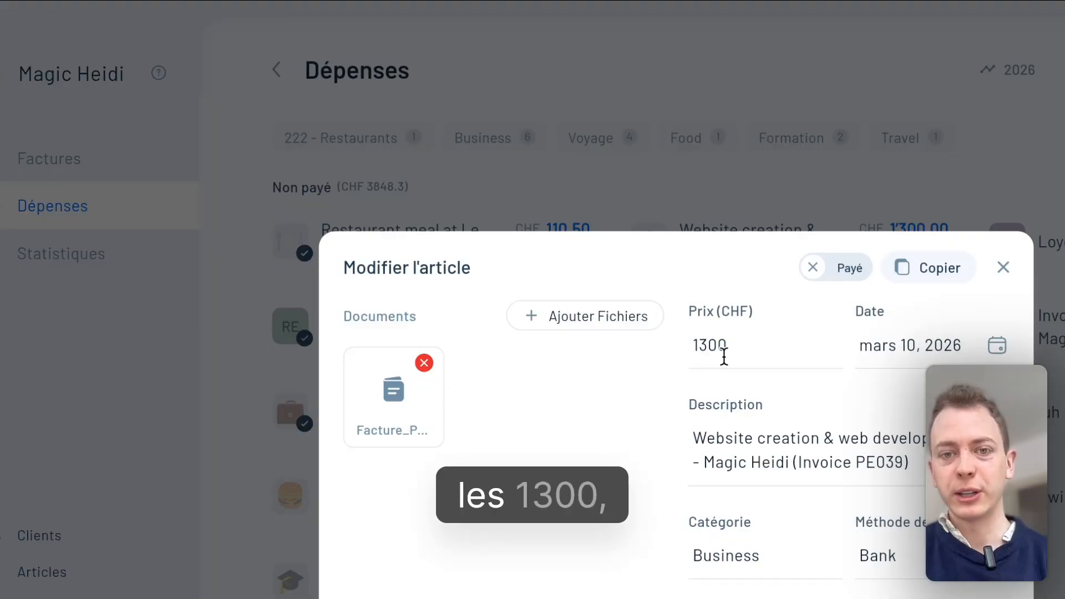
Switch back to Gmail and expand the original invoice email to compare its total with the expense
mouse_move(670, 41)
left_click(439, 52)
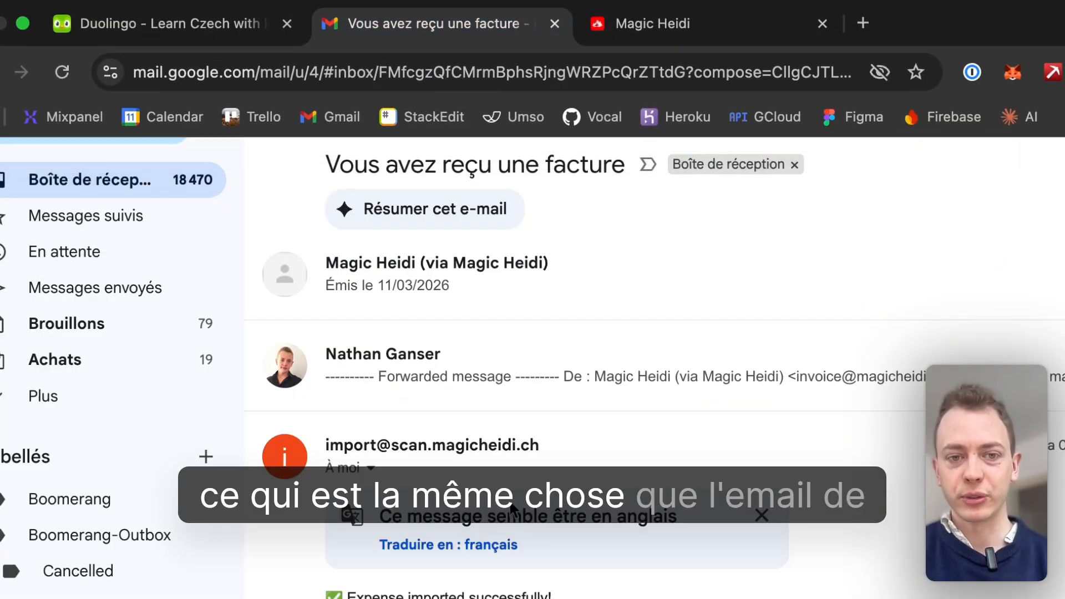
left_click(460, 270)
scroll(476, 505, "down", 8)
scroll(478, 503, "up", 3)
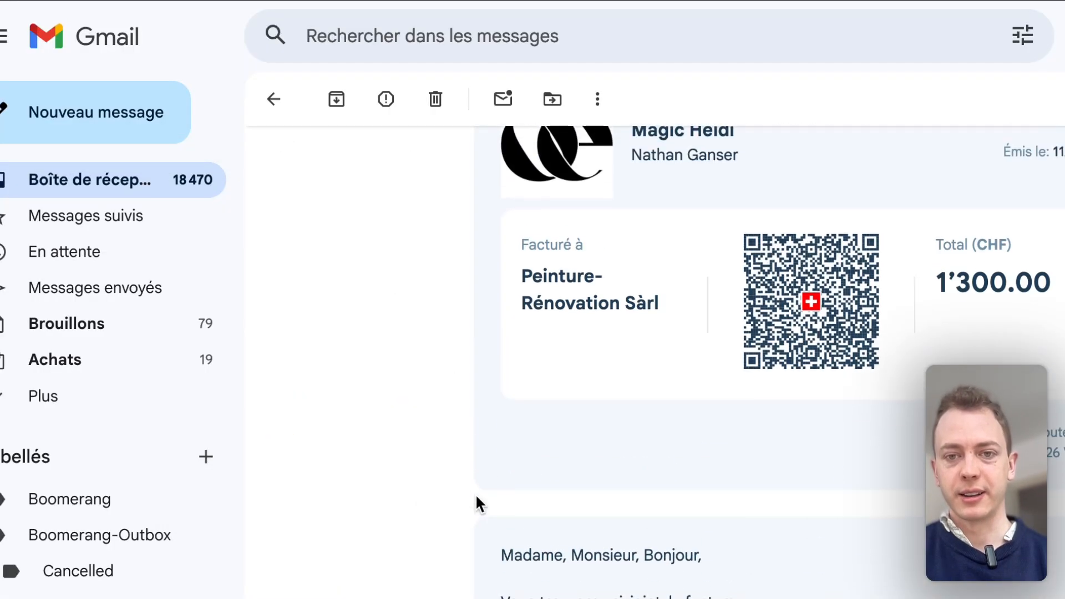
Return to Magic Heidi, review the website creation expense's details and close it
mouse_move(713, 5)
left_click(710, 48)
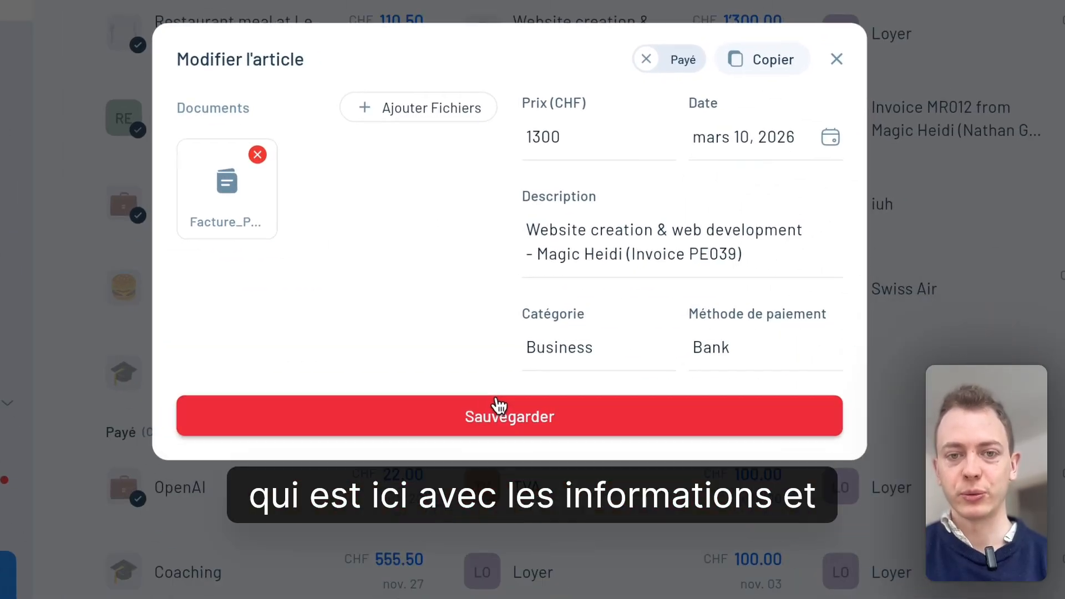
left_click(496, 409)
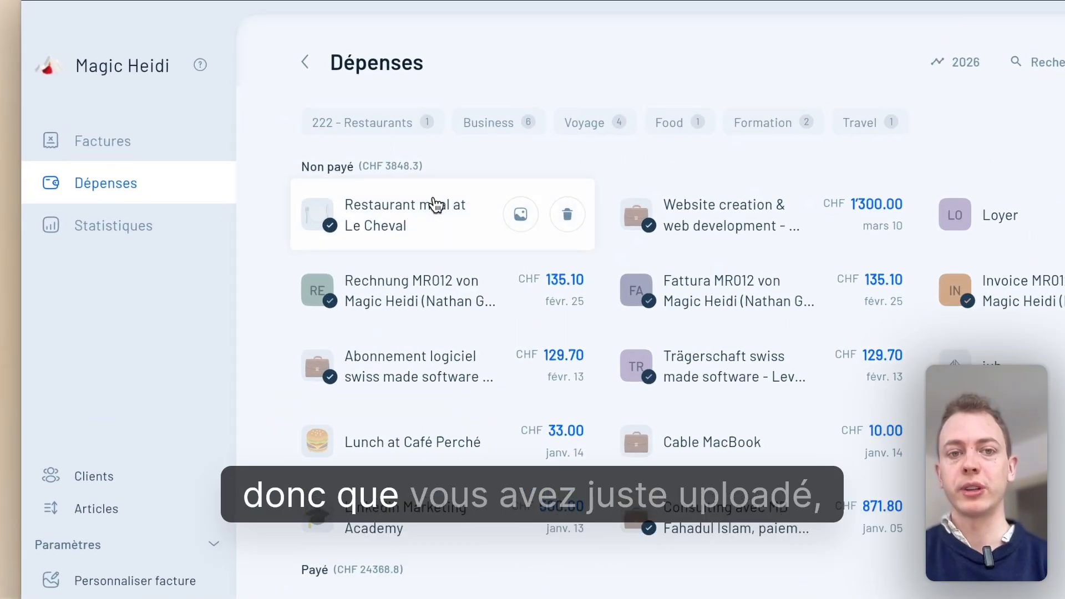
Mark the "Restaurant meal at Le Cheval" expense as paid
left_click(361, 149)
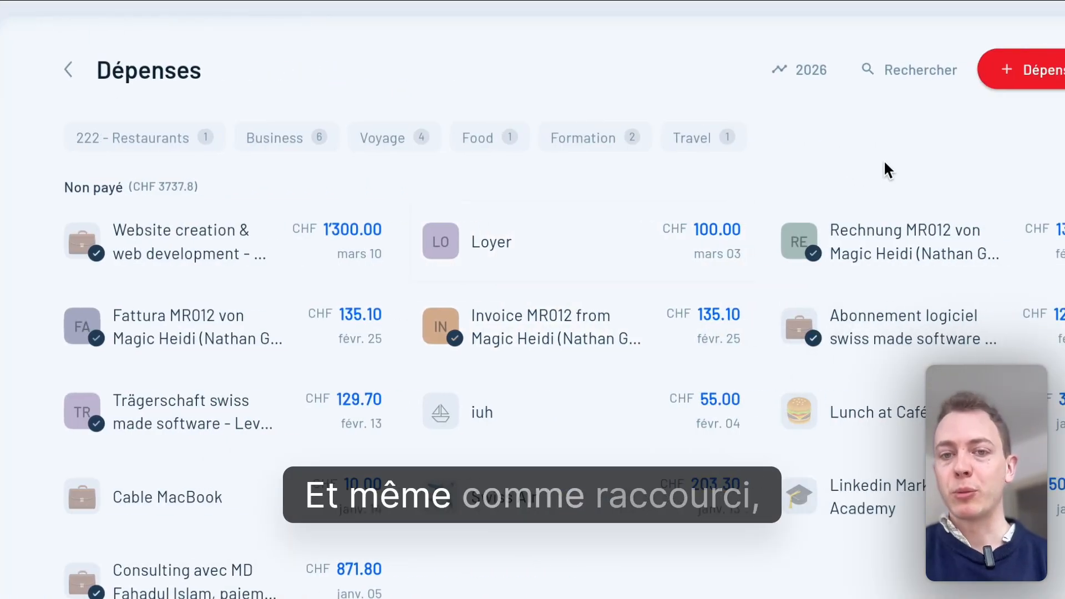
Record a new expense of CHF 10 described as "test" and save it as paid
left_click(910, 71)
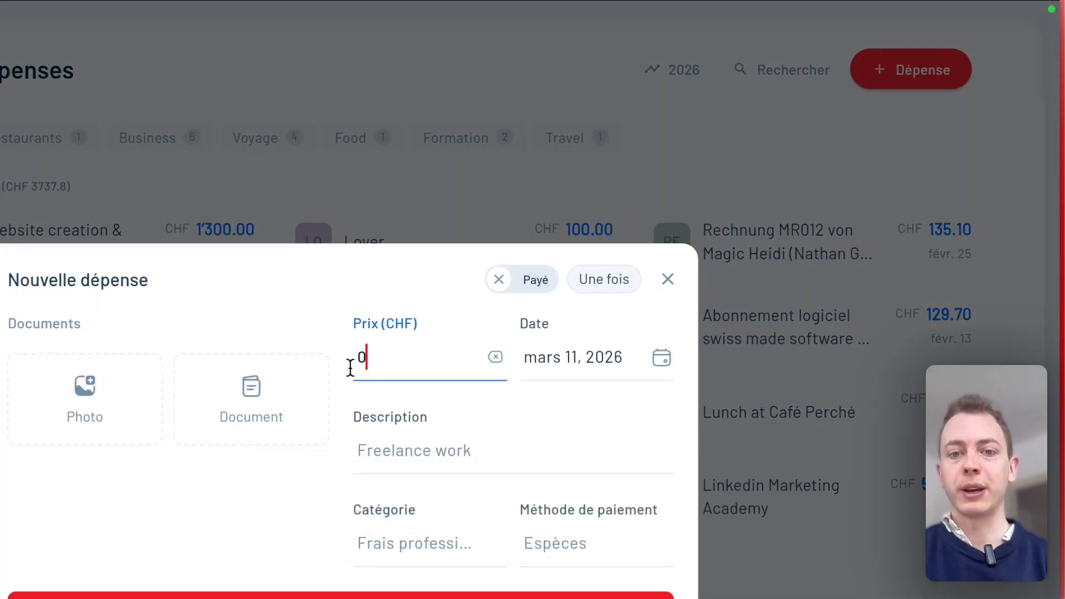
left_click_drag(350, 368, 334, 365)
type("10")
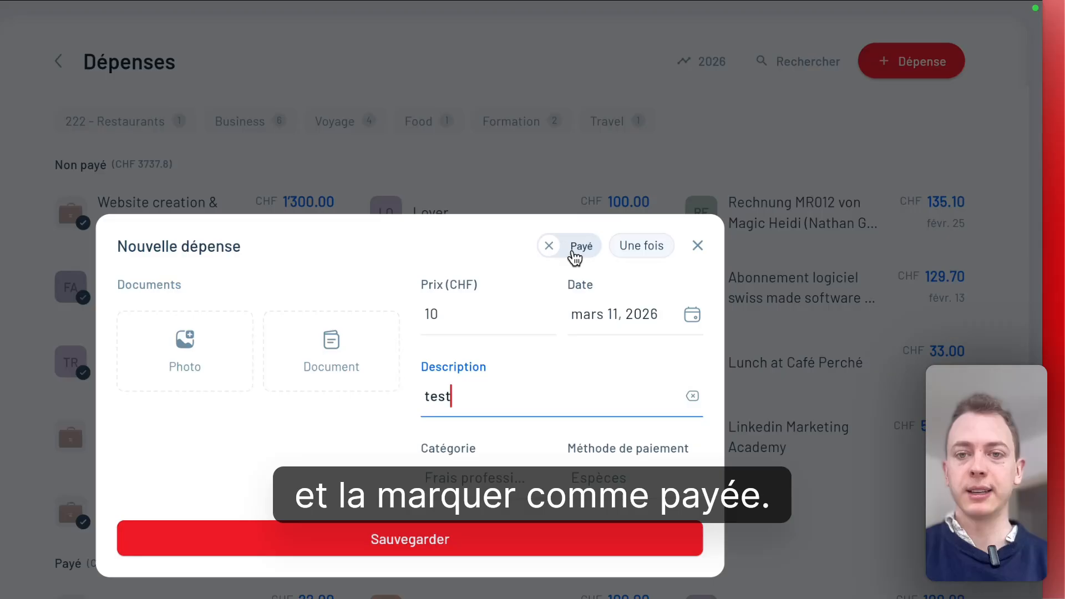
left_click(659, 188)
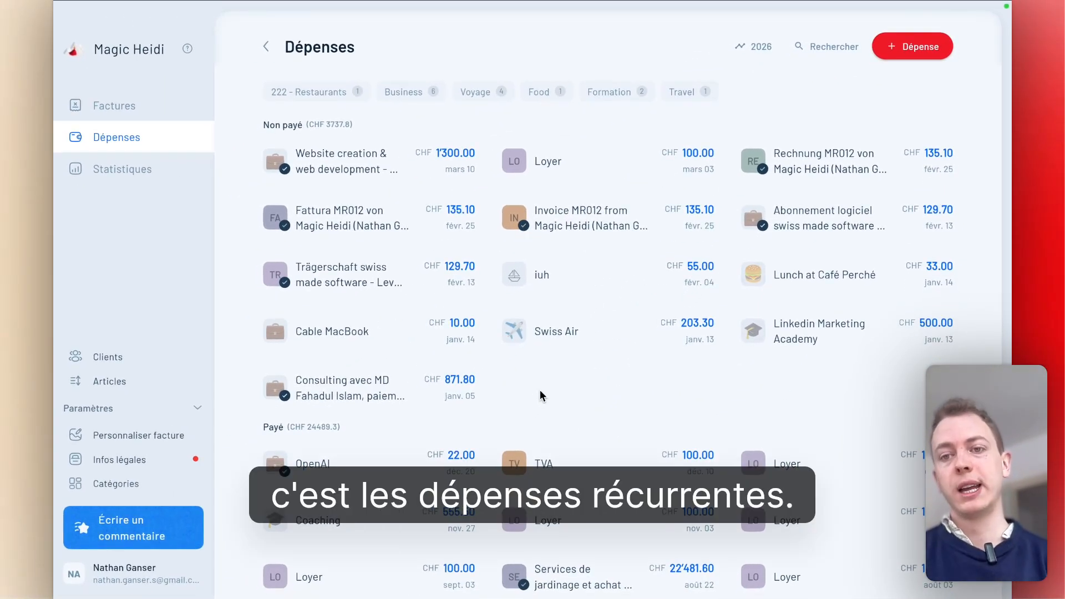
Start another new expense with a price of CHF 30 and the description "Coworking"
left_click(907, 44)
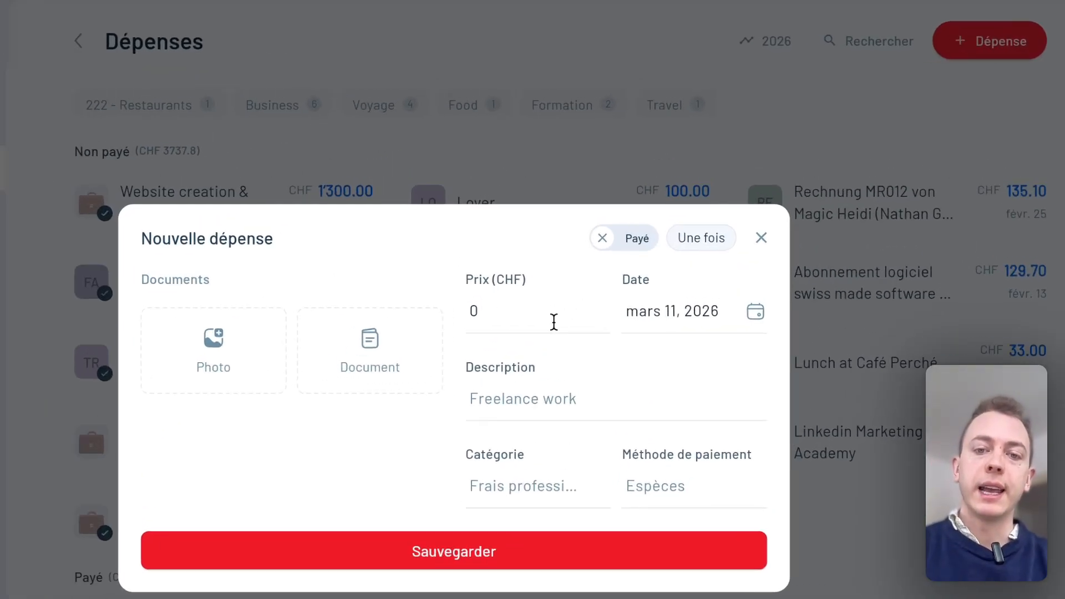
left_click(596, 244)
type("30")
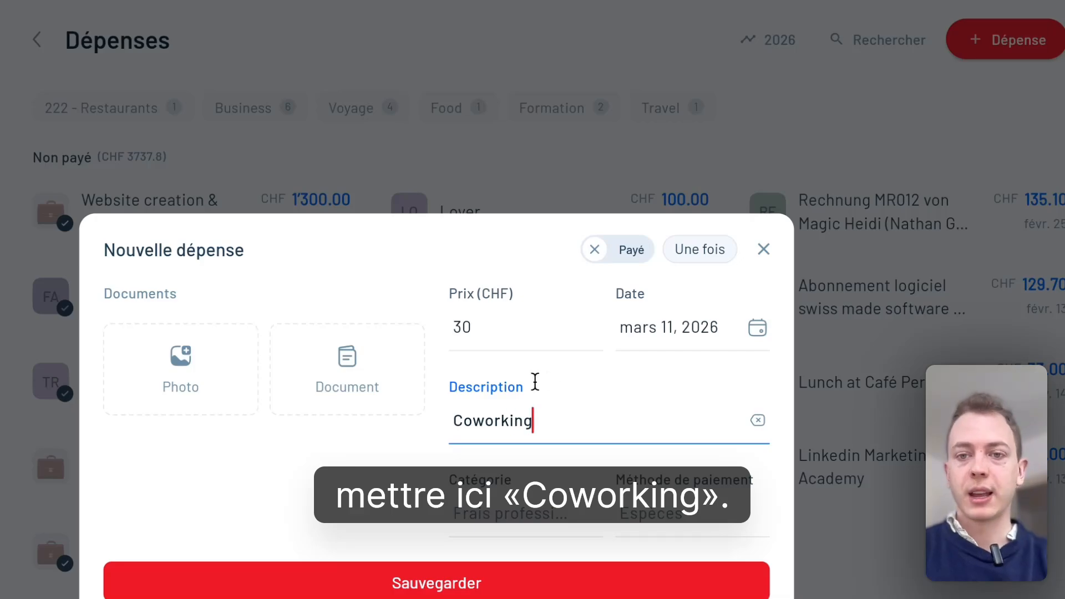
Make the Coworking expense recur monthly with 12 occurrences and save it
left_click(701, 267)
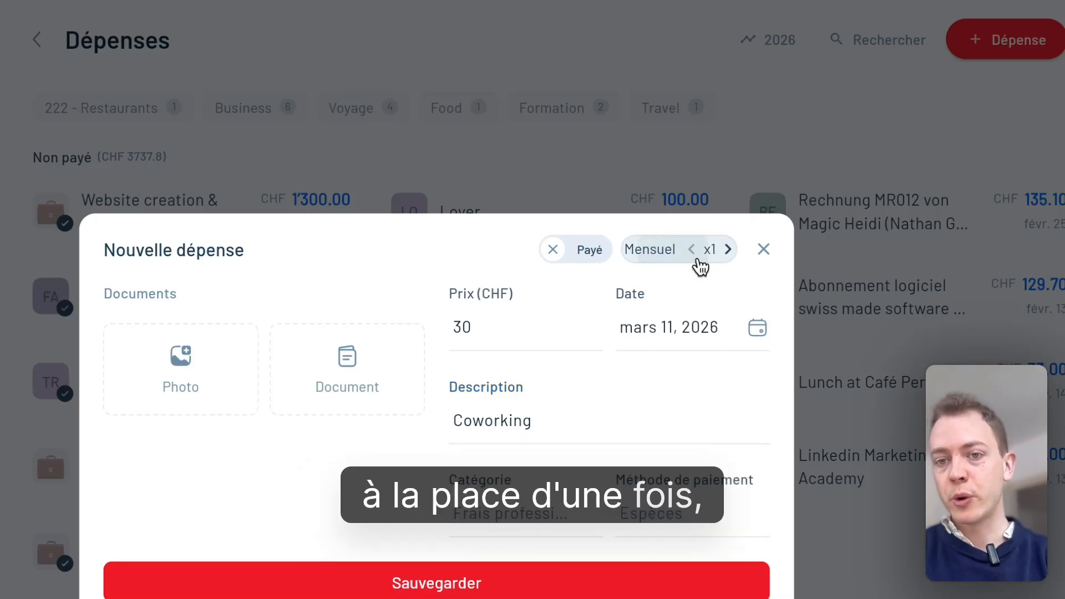
left_click(647, 257)
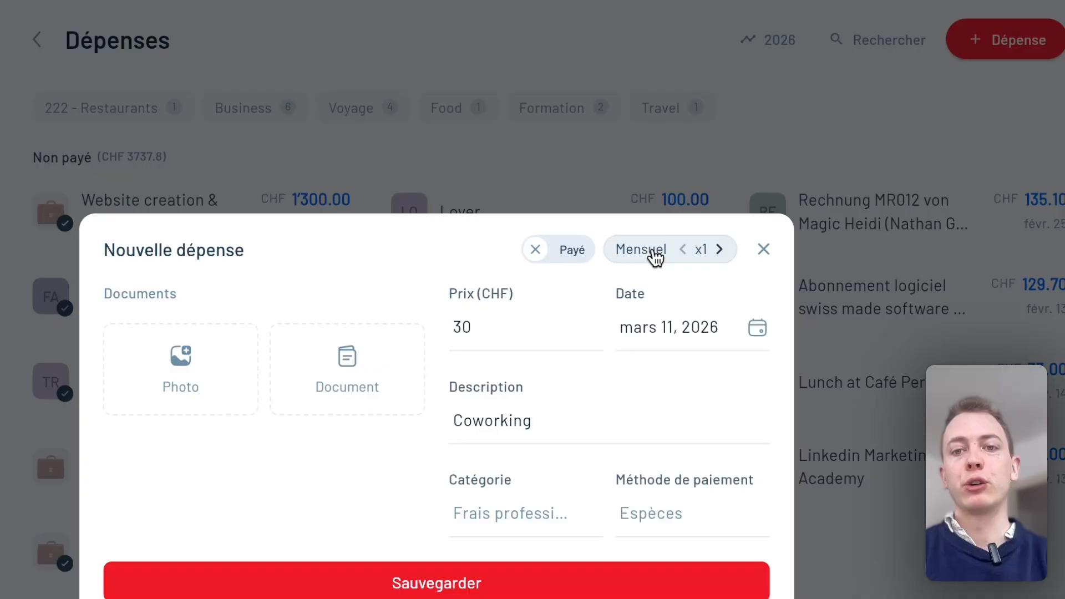
left_click(721, 256)
left_click(721, 257)
left_click(721, 256)
left_click(720, 256)
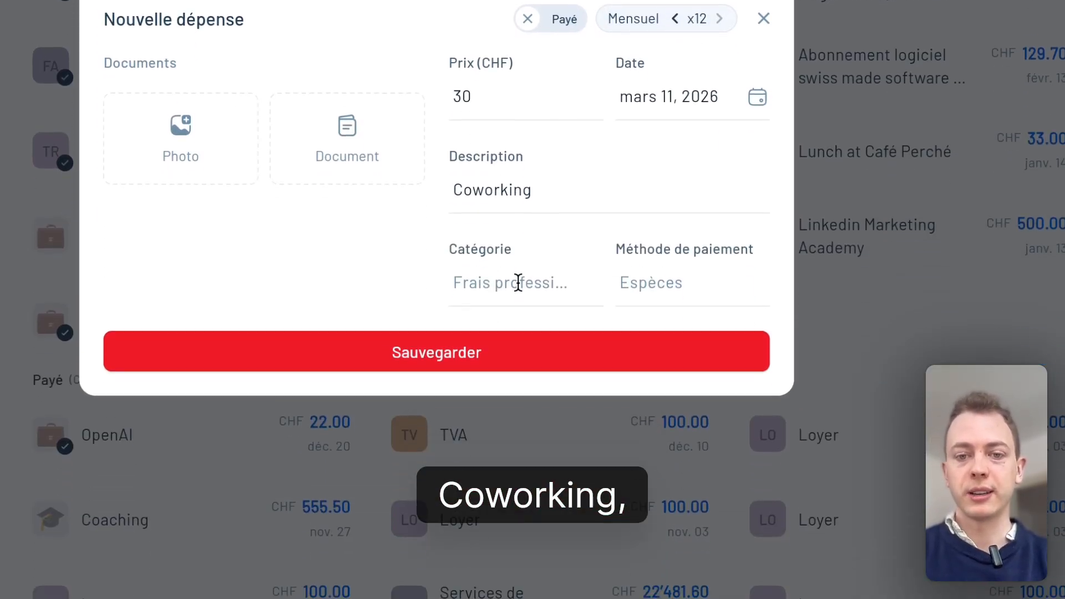
left_click(434, 355)
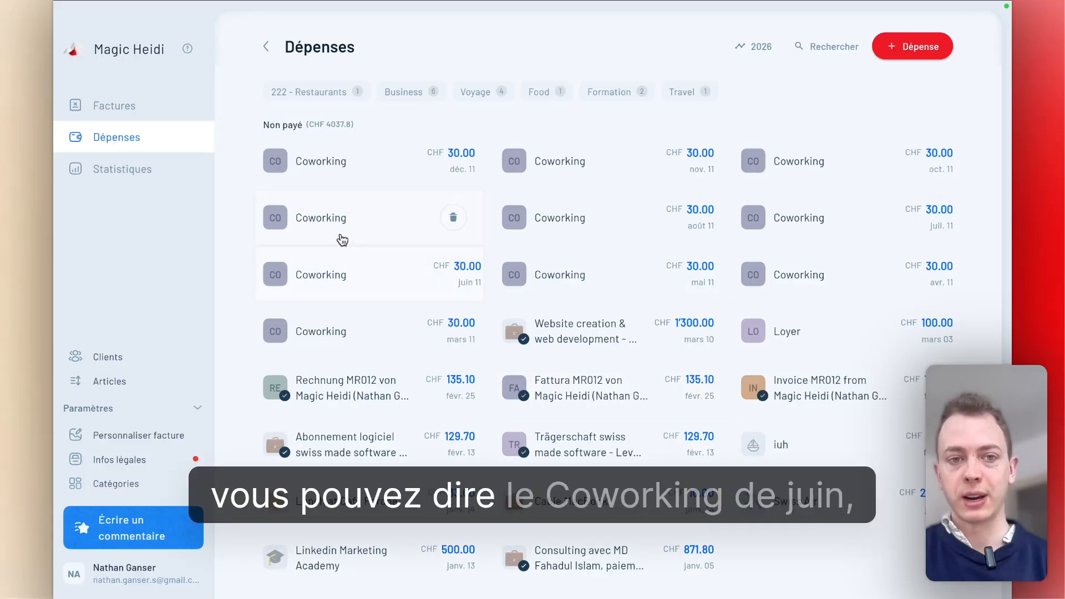
Mark the June 11 and August 11 Coworking expenses as paid
left_click(369, 279)
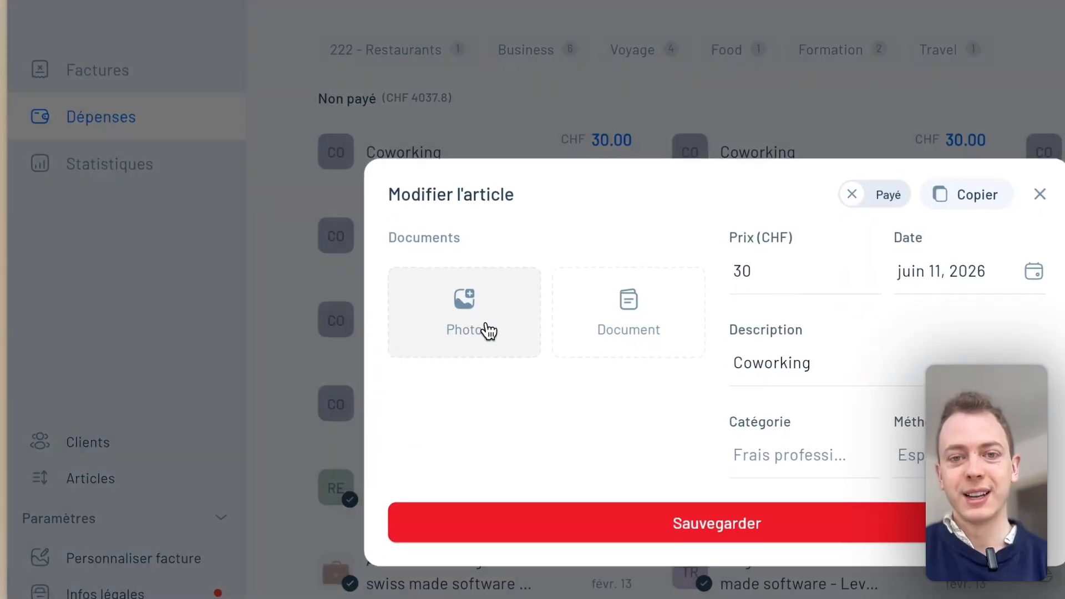
left_click(746, 194)
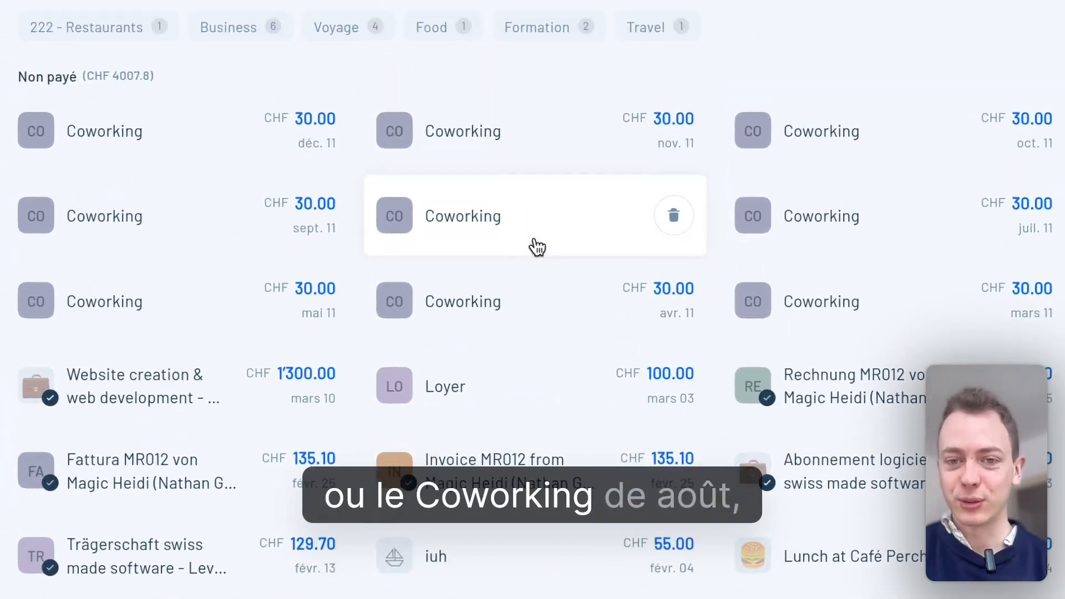
left_click(472, 293)
left_click(607, 257)
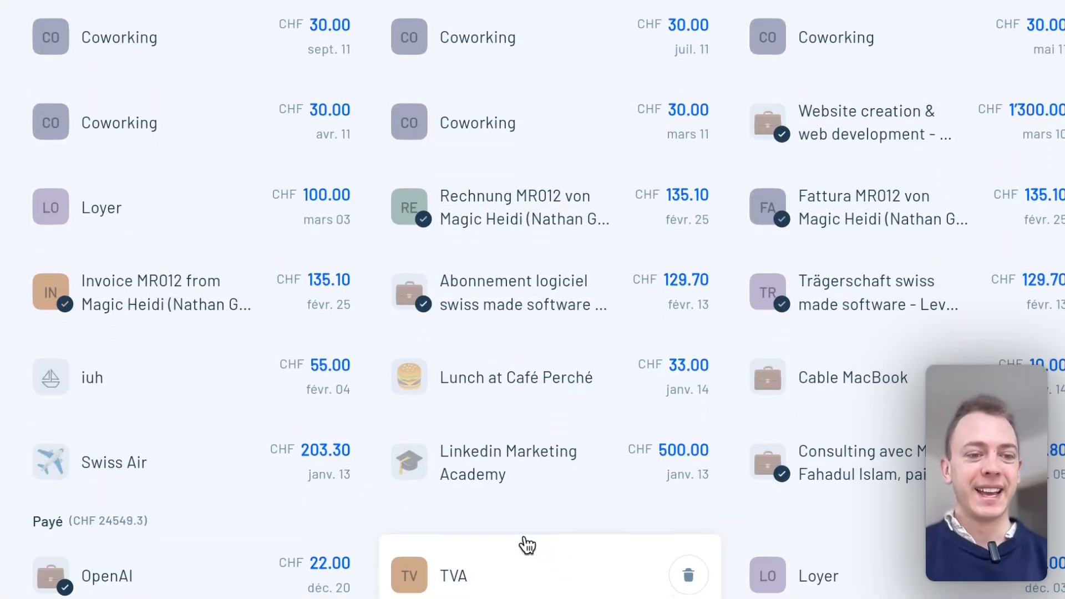